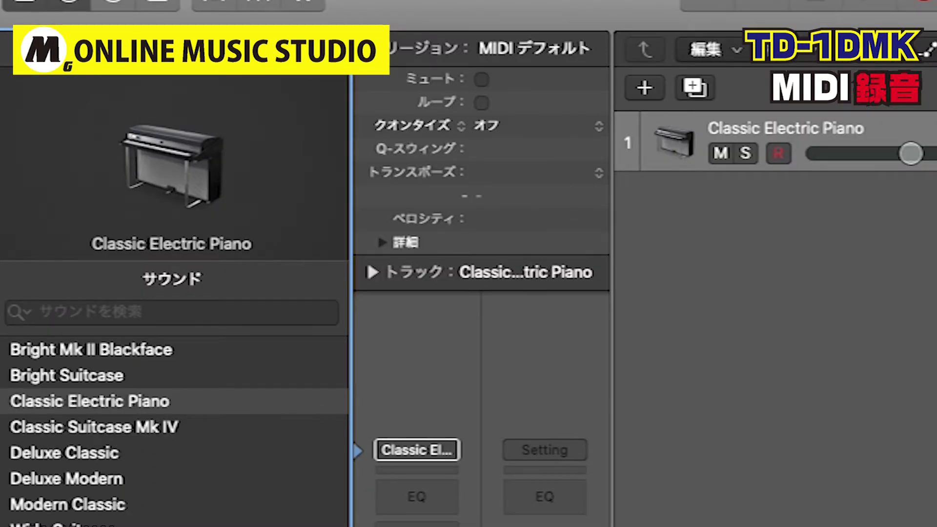
# Load the Blue Ridge patch from the Drum Kit category on the first track and record a MIDI drum take
pyautogui.press('Left')
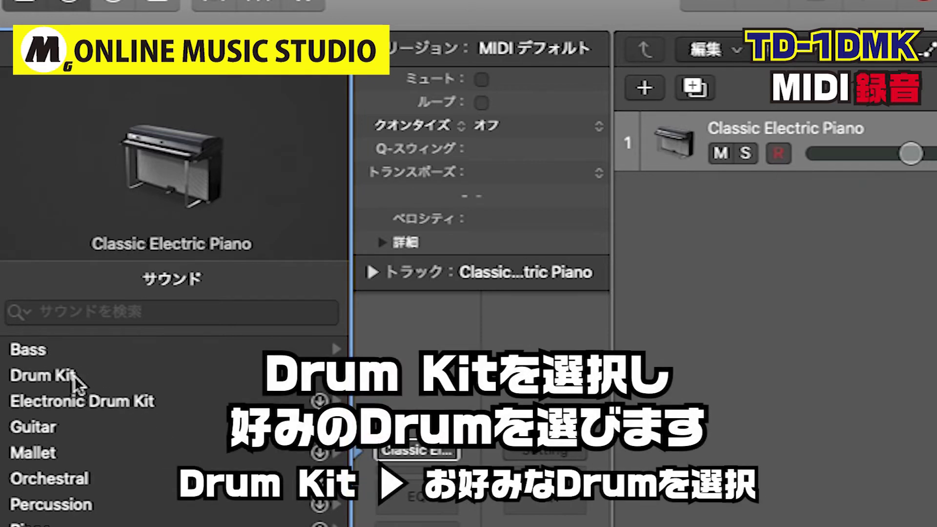
pyautogui.click(44, 375)
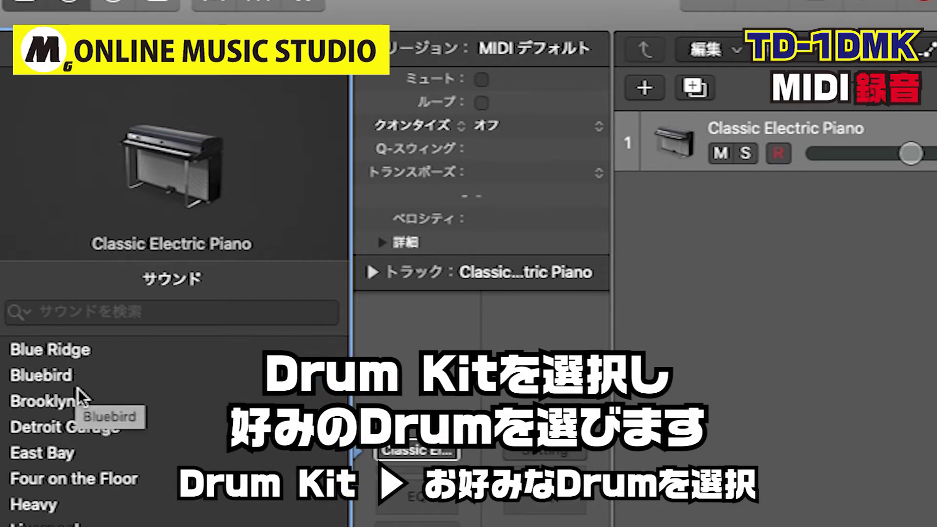
pyautogui.click(45, 352)
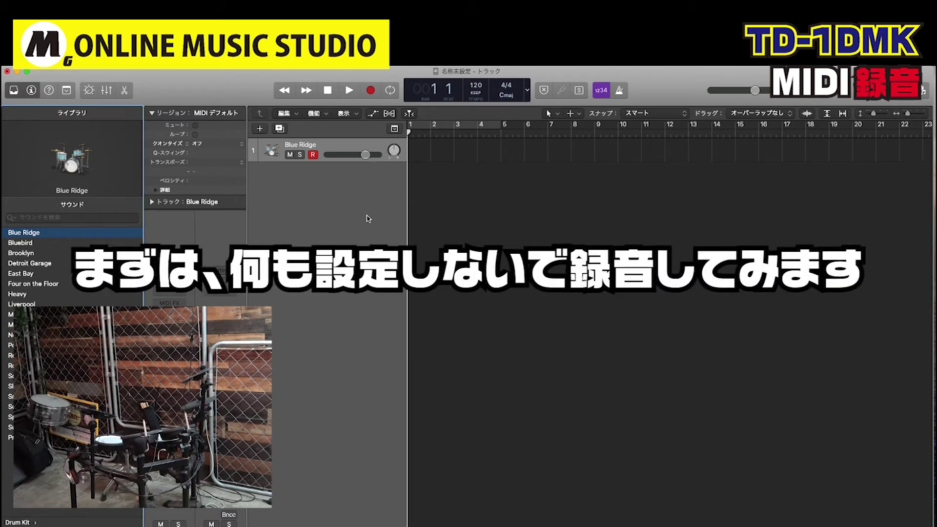
pyautogui.click(368, 90)
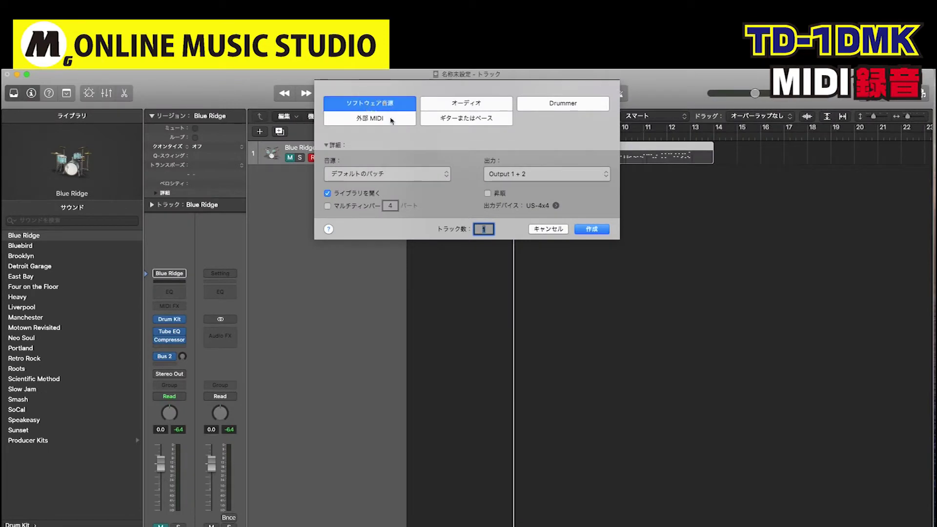
# Create a second software instrument track with the Blue Ridge drum kit and return the playhead to bar 1
pyautogui.click(592, 229)
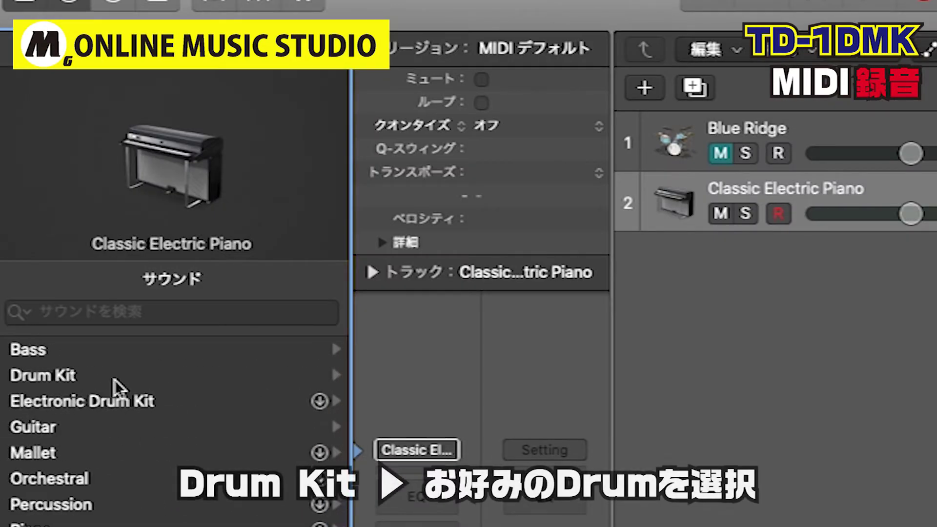
pyautogui.click(49, 247)
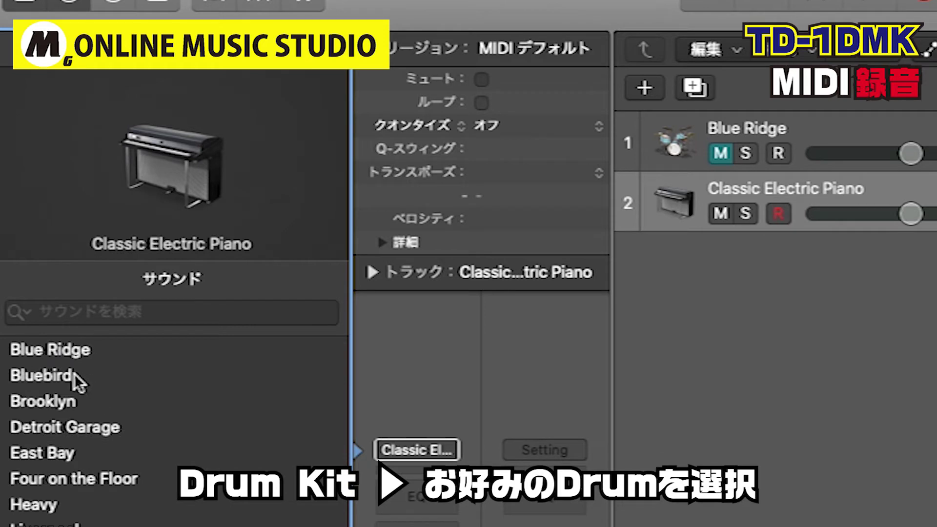
pyautogui.click(69, 360)
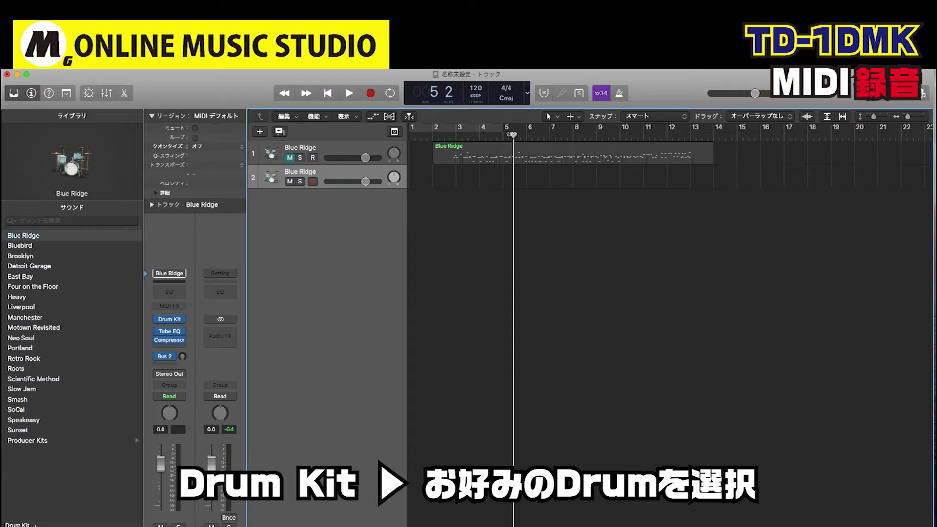
pyautogui.moveTo(511, 134); pyautogui.dragTo(412, 134)
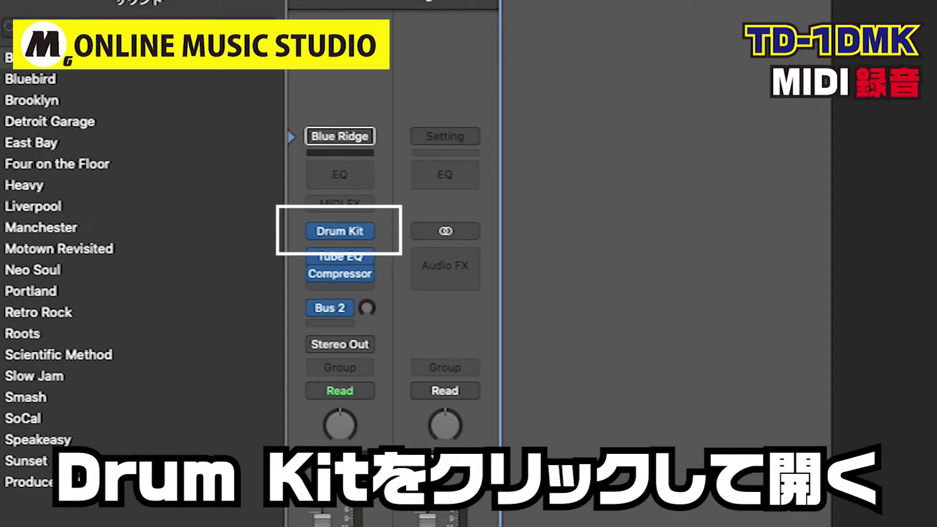
# Set the Input Mapping of the second track's Drum Kit Designer instrument to V-Drum and close its window
pyautogui.click(326, 235)
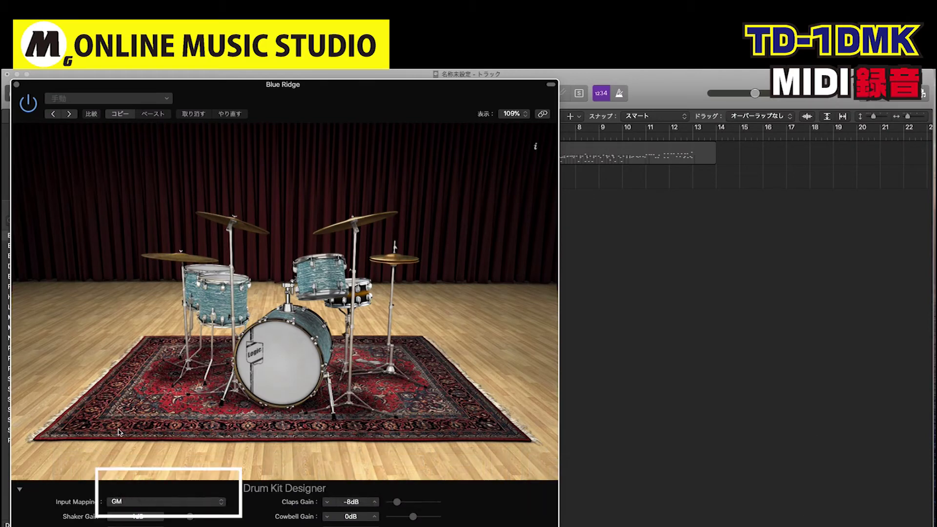
pyautogui.click(220, 502)
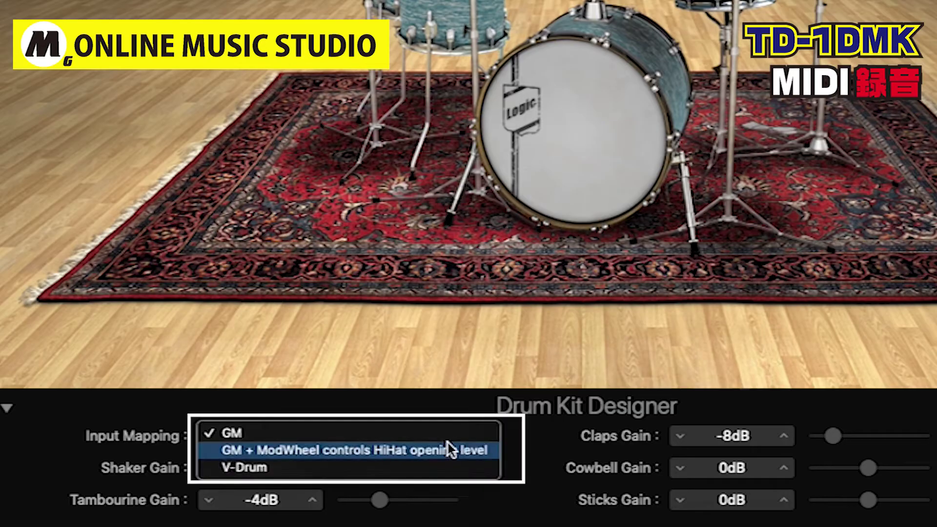
pyautogui.click(300, 468)
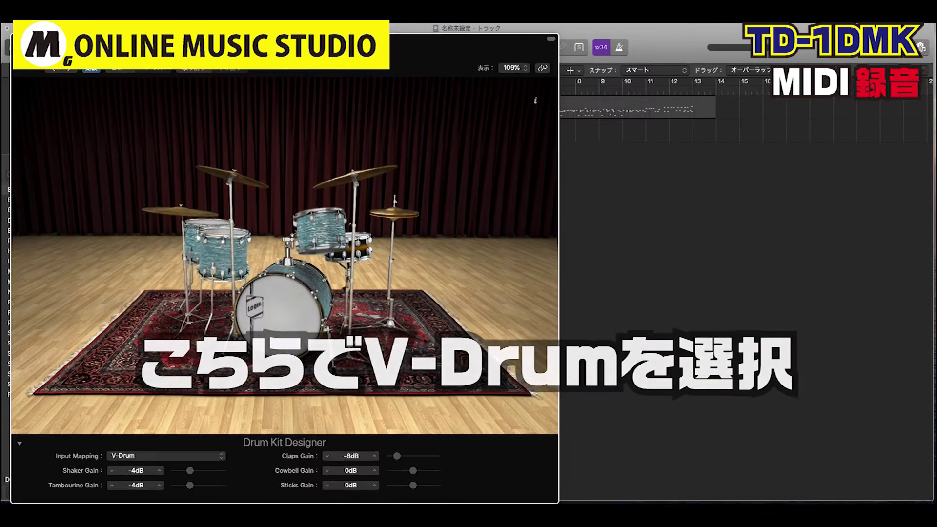
pyautogui.press('super+w')
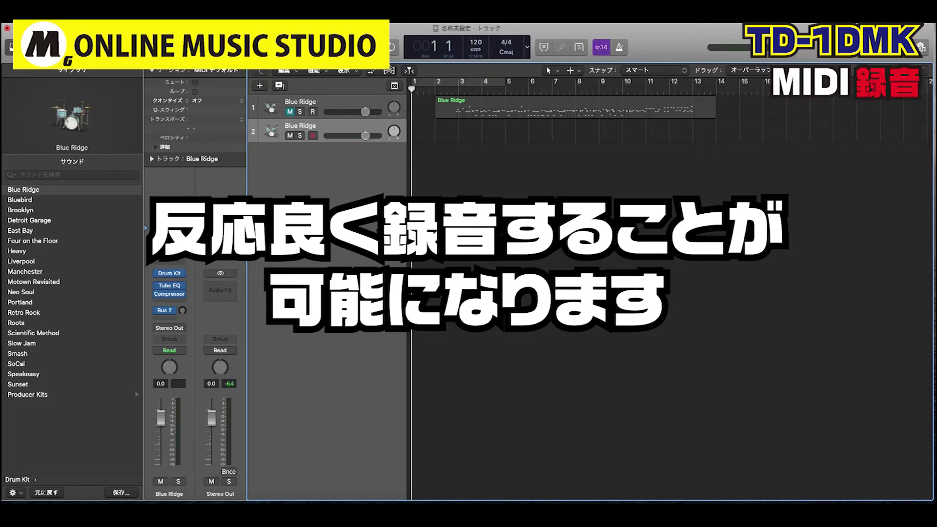
# Record a MIDI drum take on the second Blue Ridge track from bar 1, stop, and return the playhead to the start
pyautogui.press('r')
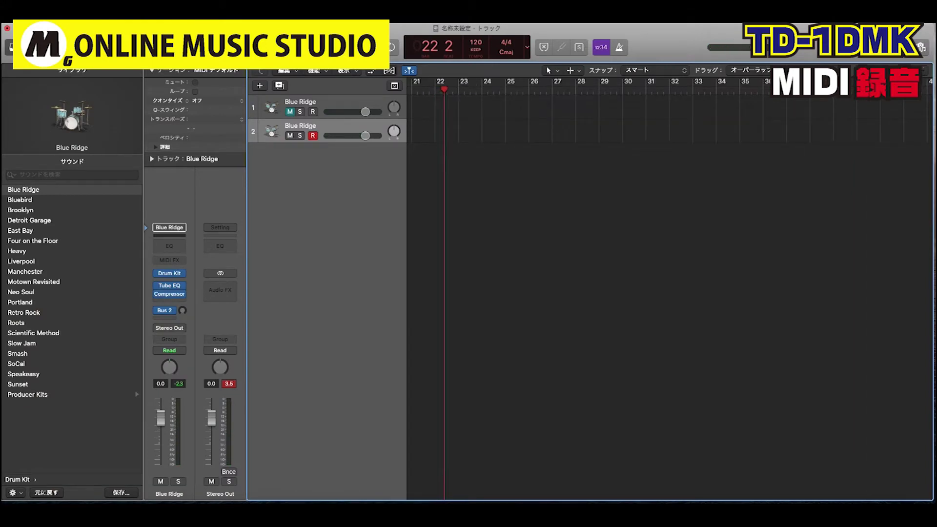
pyautogui.press('space')
pyautogui.hscroll(-5, 432, 207)
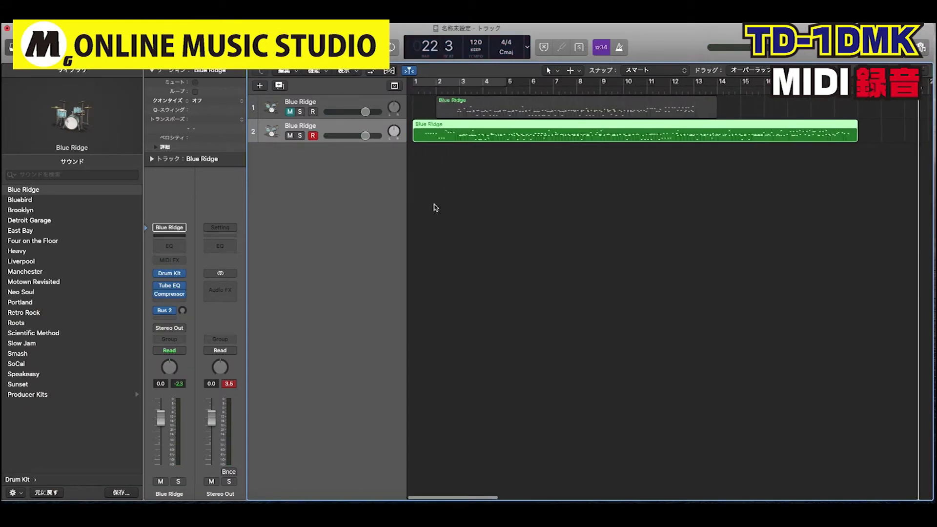
pyautogui.click(432, 90)
pyautogui.click(412, 89)
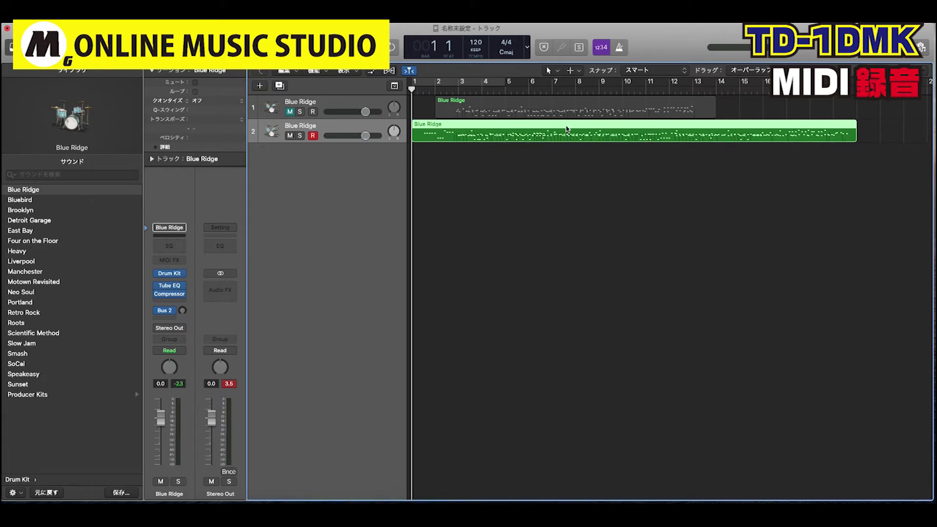
# Open the second track's recorded region in the piano roll and examine its drum notes
pyautogui.doubleClick(566, 129)
pyautogui.hscroll(10, 651, 453)
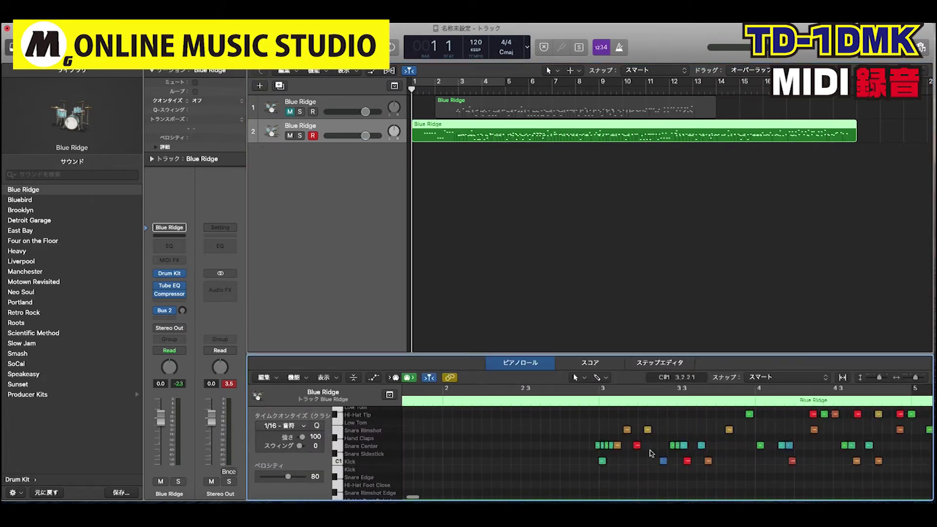
pyautogui.hscroll(-10, 648, 452)
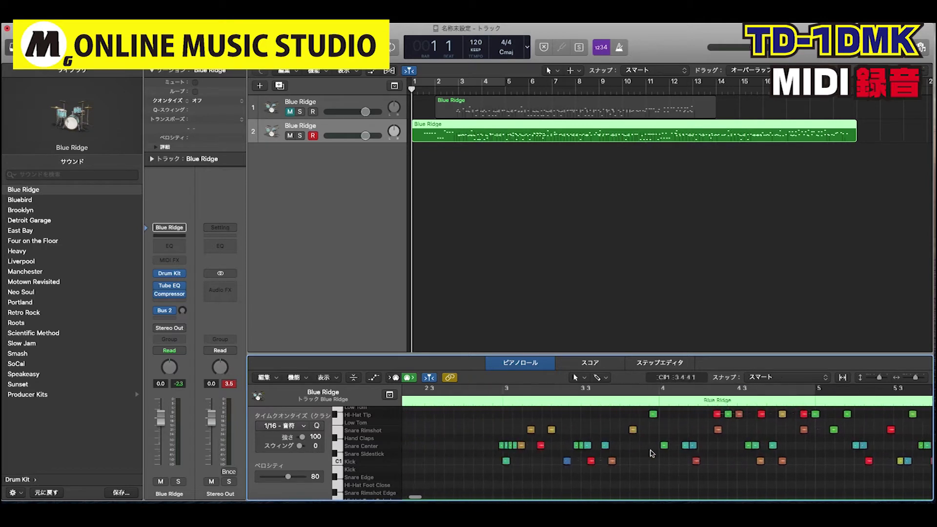
pyautogui.hscroll(-1, 645, 452)
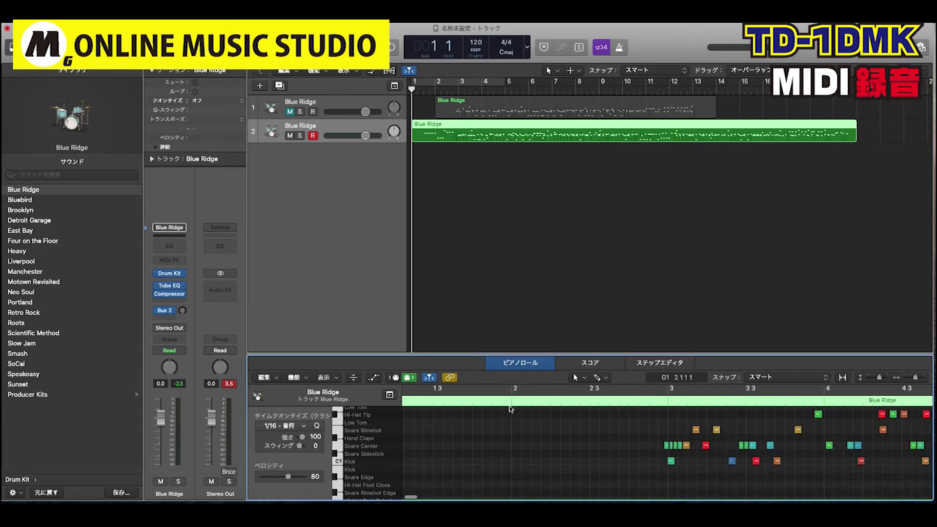
pyautogui.click(353, 126)
pyautogui.click(412, 90)
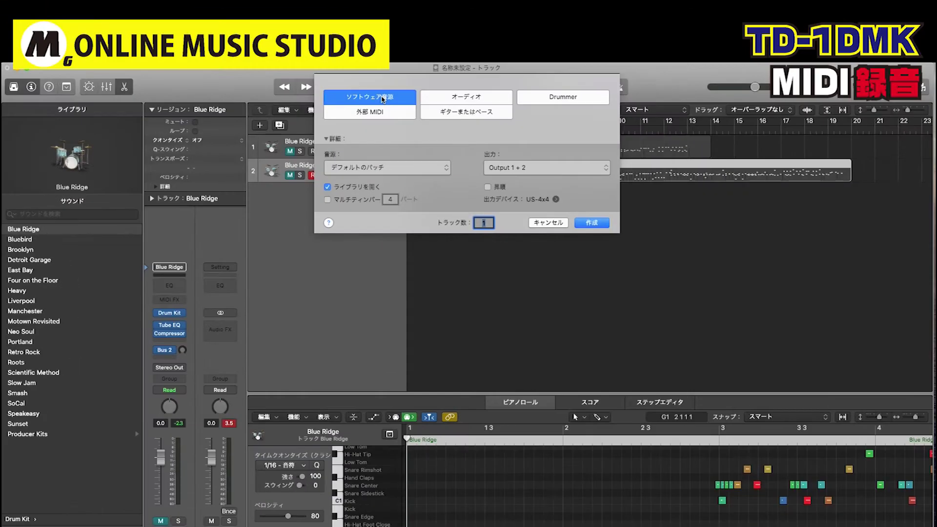
# Create a third software instrument track and load the SoCal+ kit from Drum Kit > Producer Kits
pyautogui.click(602, 223)
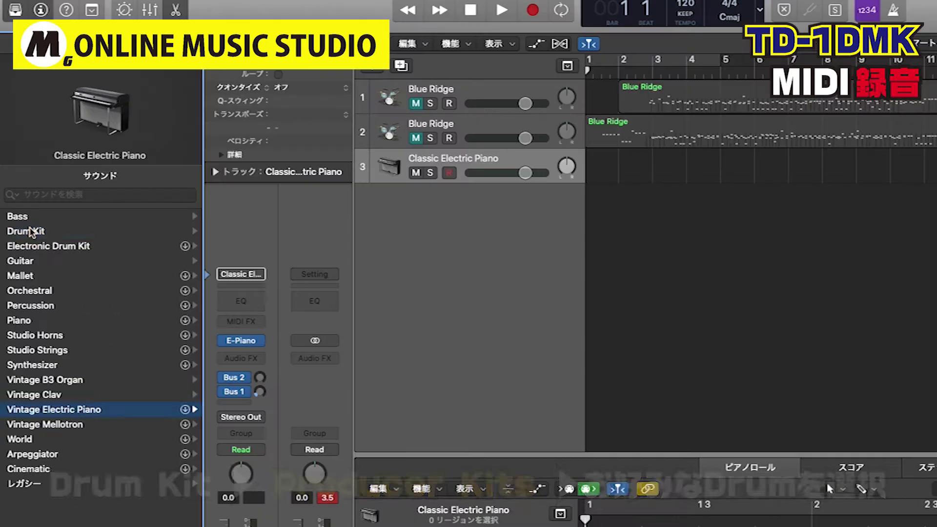
pyautogui.click(24, 239)
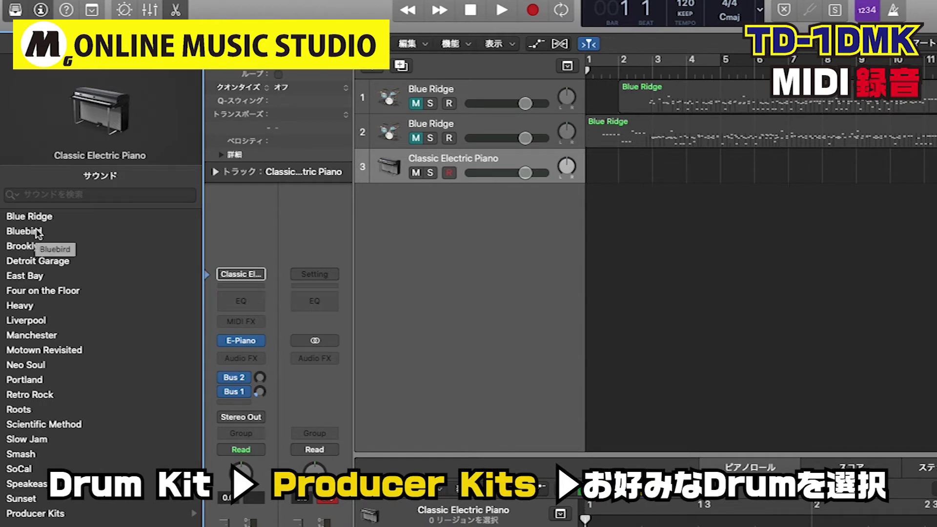
pyautogui.press('Left')
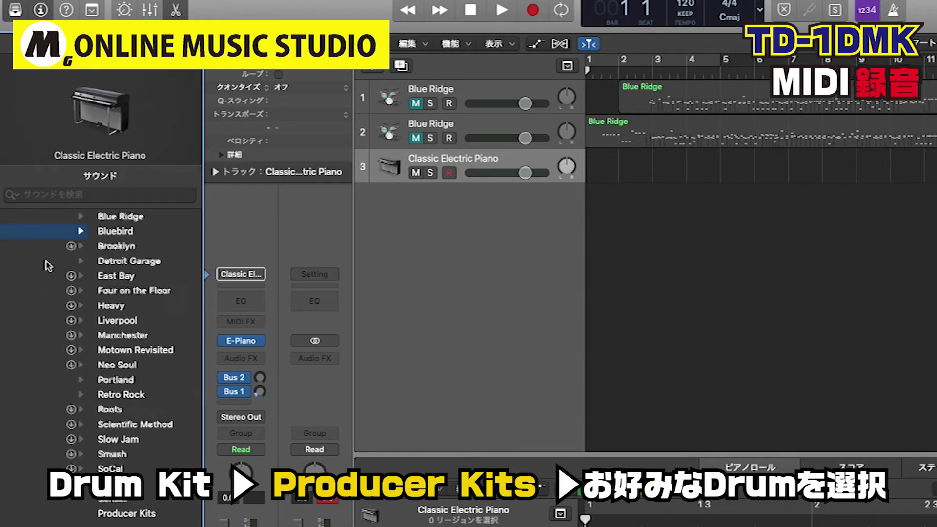
pyautogui.press('Right')
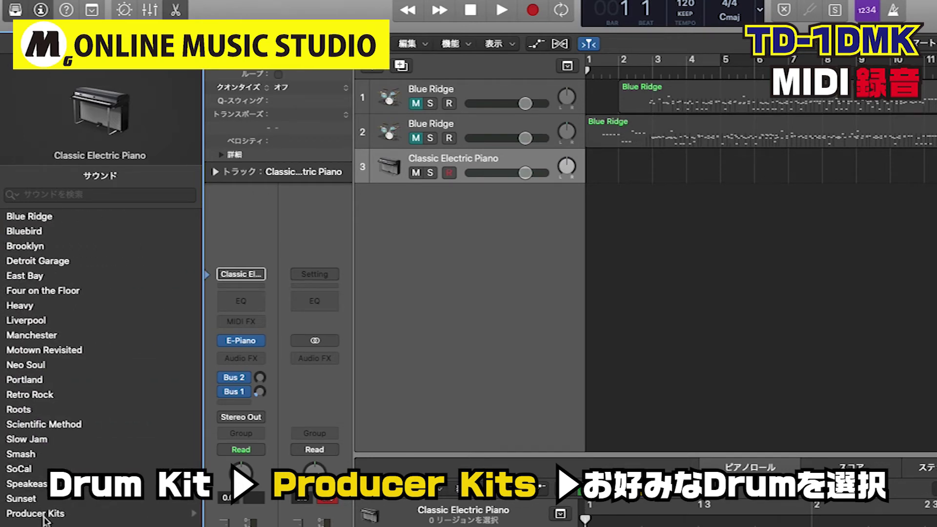
pyautogui.click(39, 513)
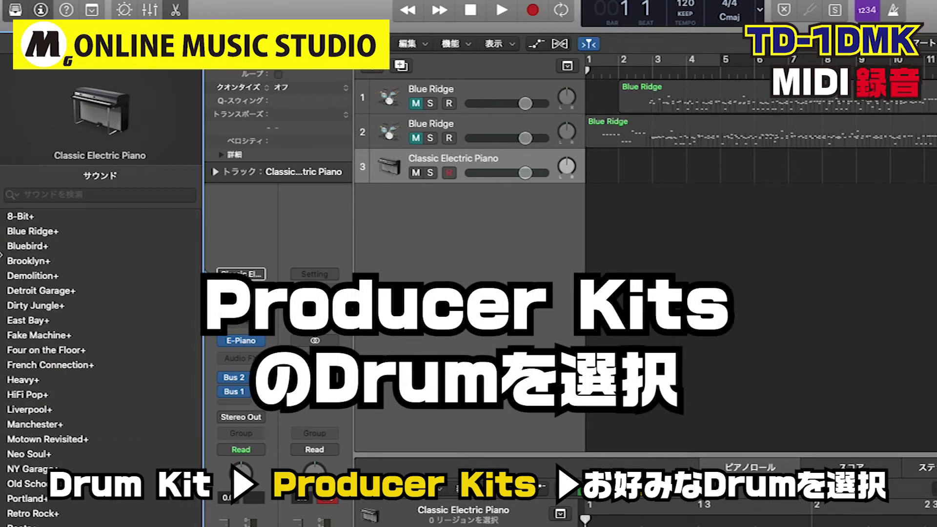
pyautogui.press('Left')
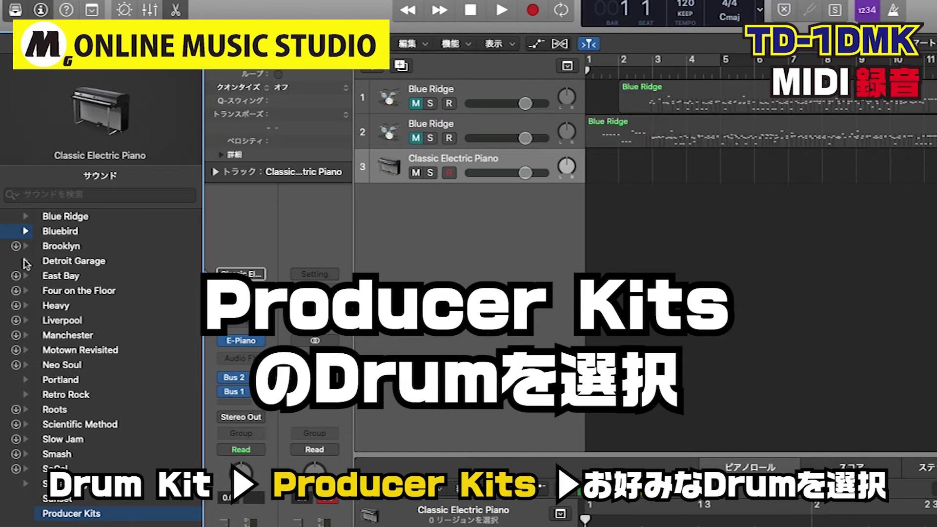
pyautogui.press('Right')
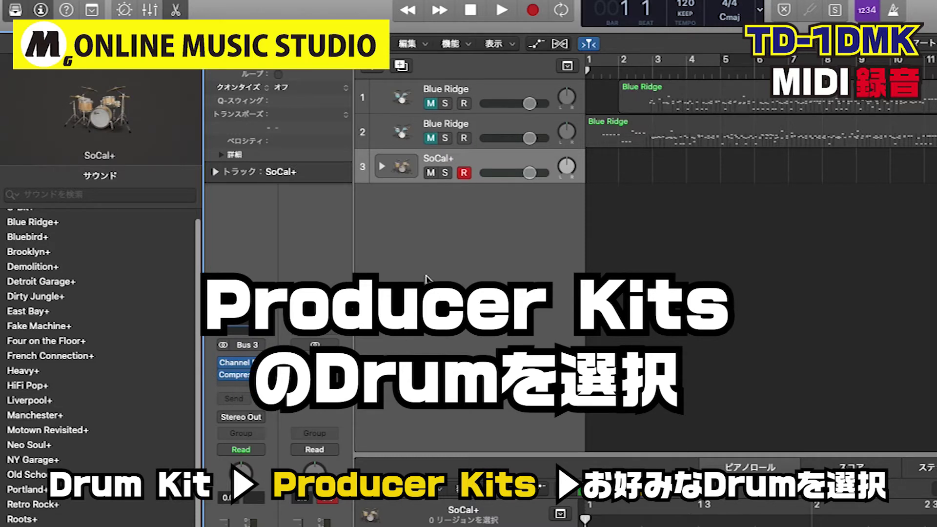
# Expand the SoCal+ track stack and look through its individual drum subtracks
pyautogui.click(382, 167)
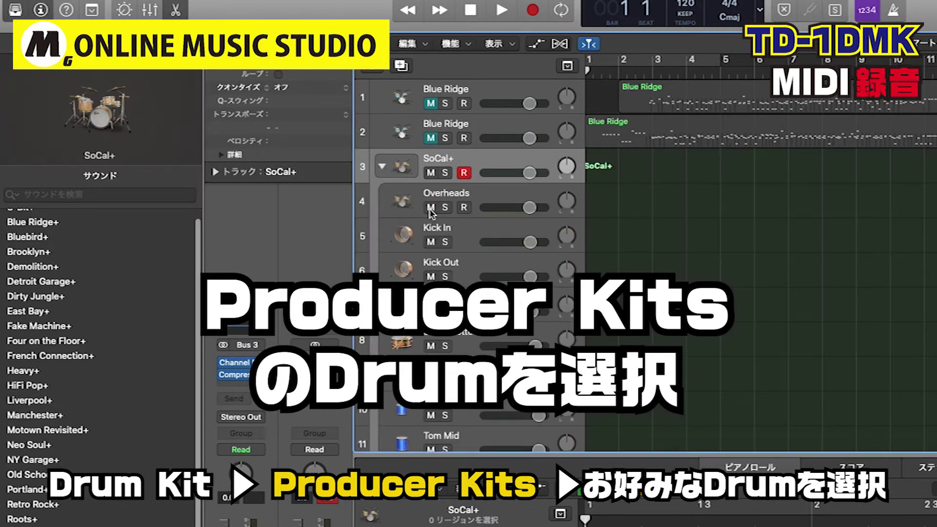
pyautogui.scroll(-6, 458, 340)
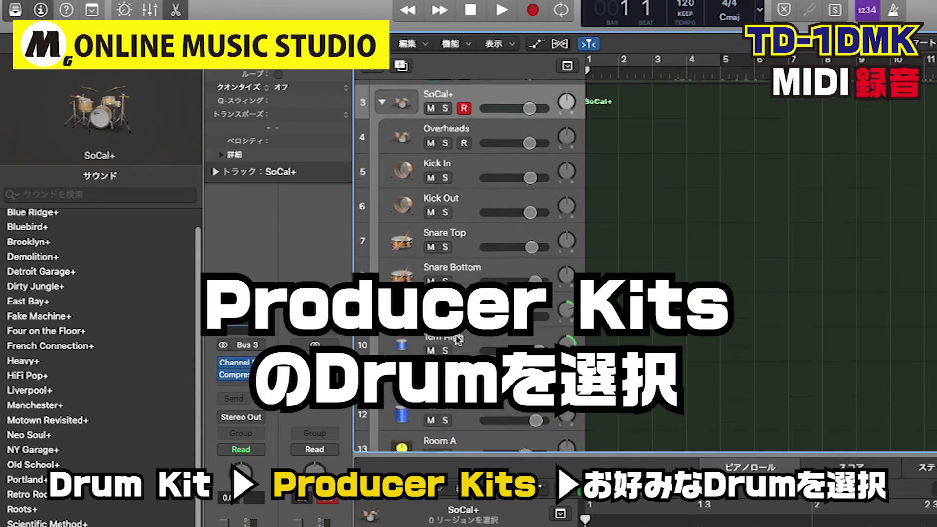
pyautogui.scroll(5, 456, 337)
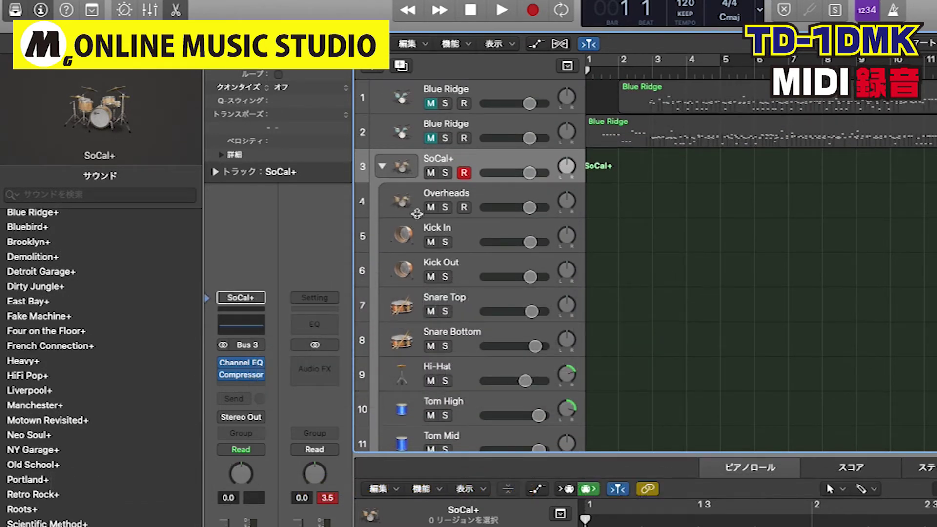
# Set the Overheads track's Drum Kit input mapping to V-Drum and record a MIDI take on that track
pyautogui.click(490, 195)
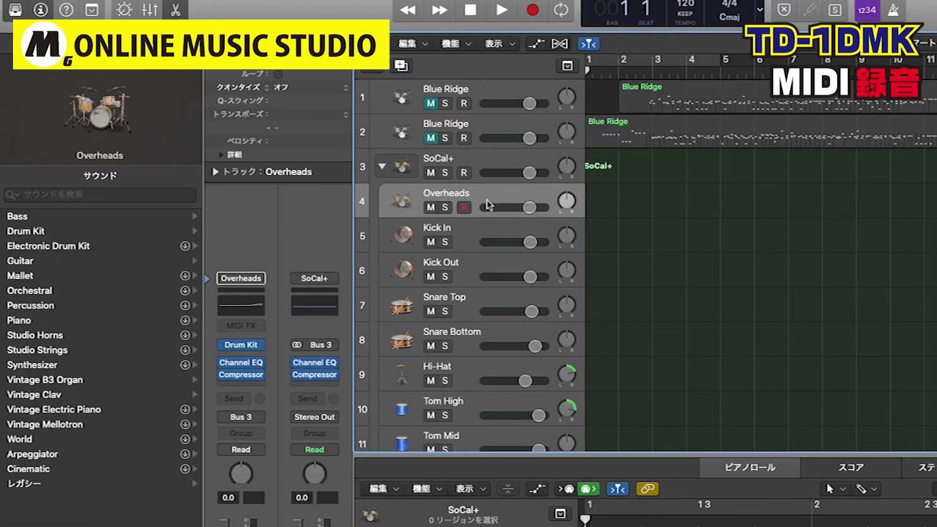
pyautogui.click(239, 347)
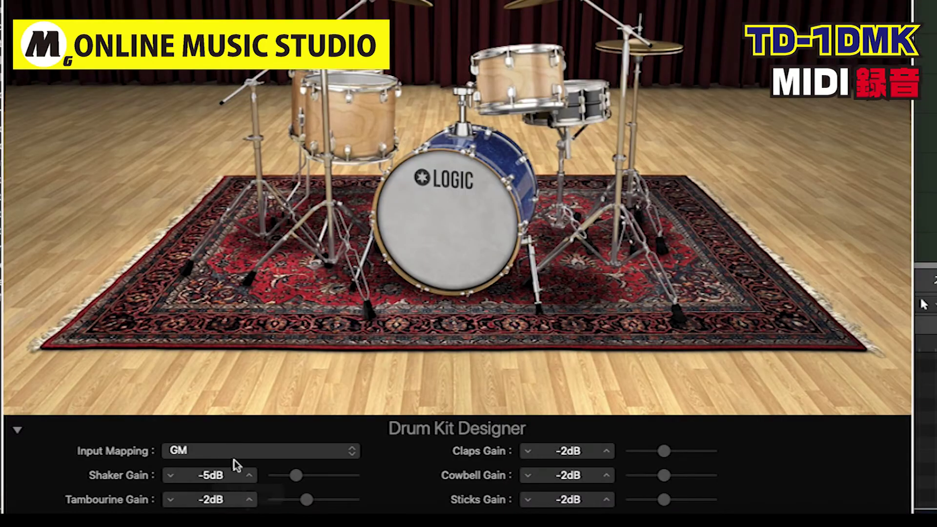
pyautogui.click(235, 450)
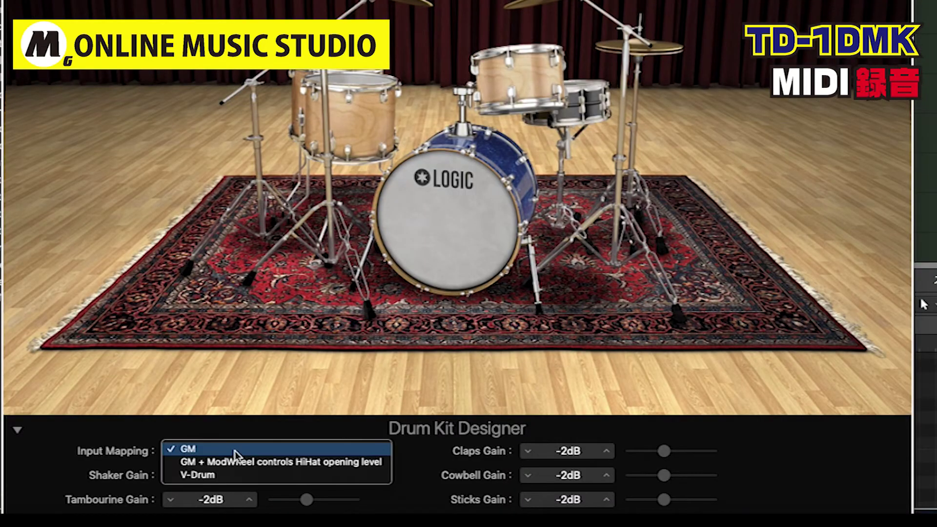
pyautogui.click(216, 476)
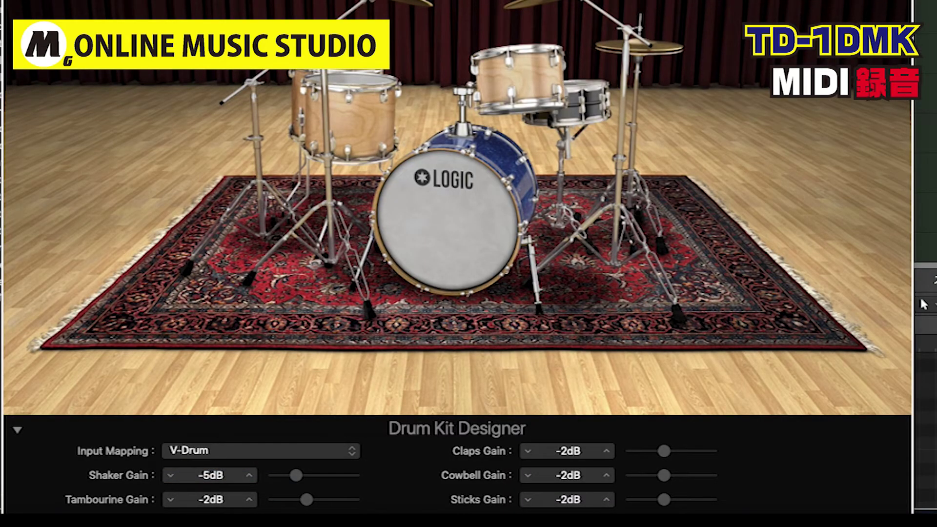
pyautogui.press('super+w')
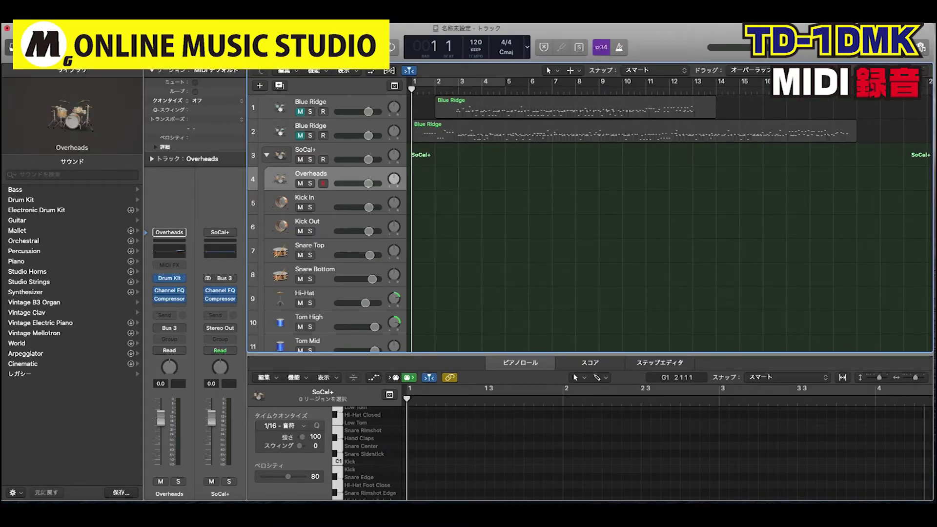
pyautogui.press('r')
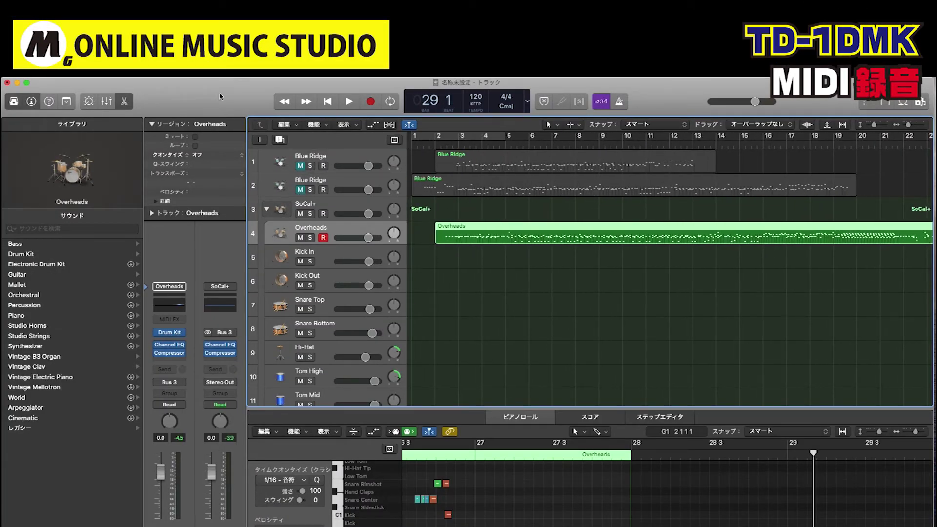
# Turn Low Latency Mode on and back off, comparing its effect on the mixer's channel plug-ins and sends
pyautogui.rightClick(196, 78)
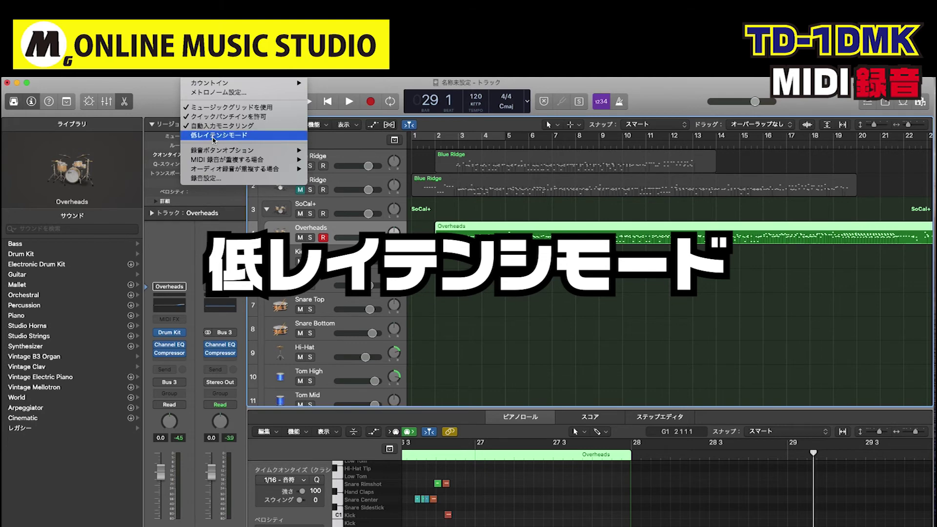
pyautogui.click(213, 139)
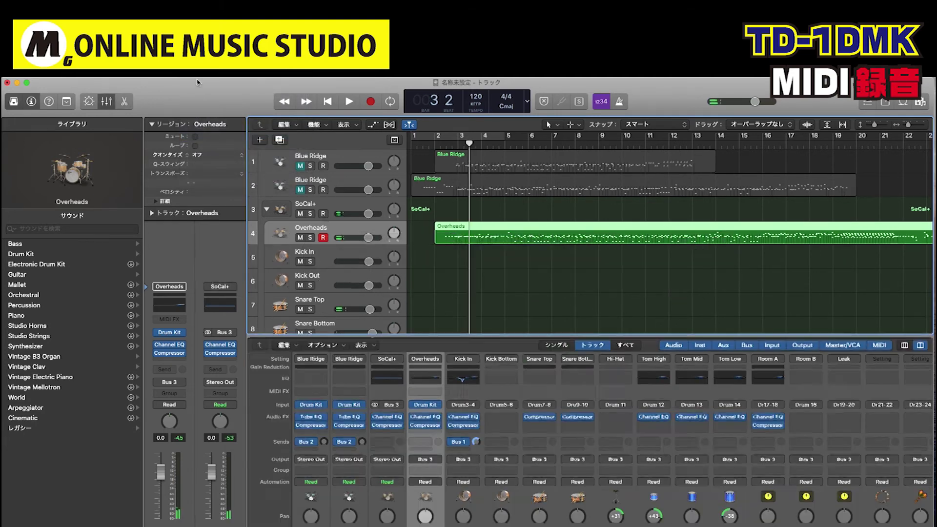
pyautogui.rightClick(194, 78)
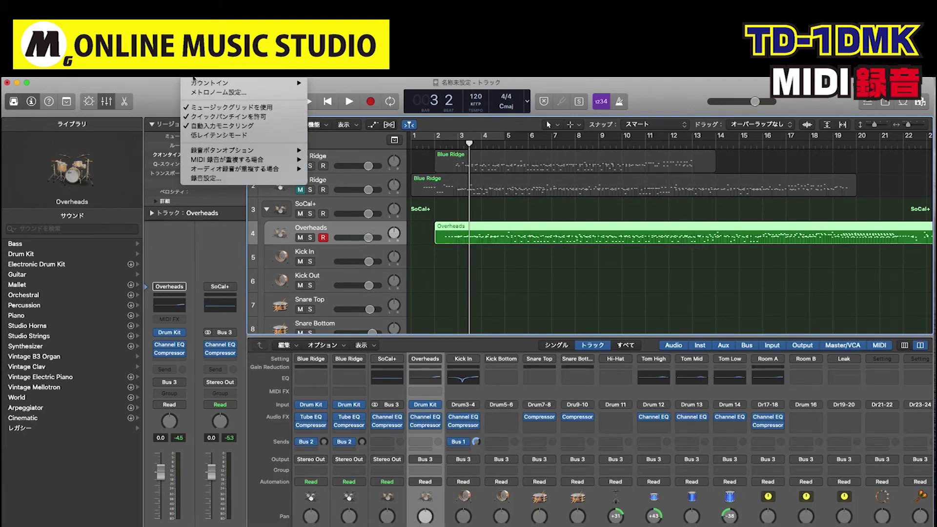
pyautogui.click(201, 140)
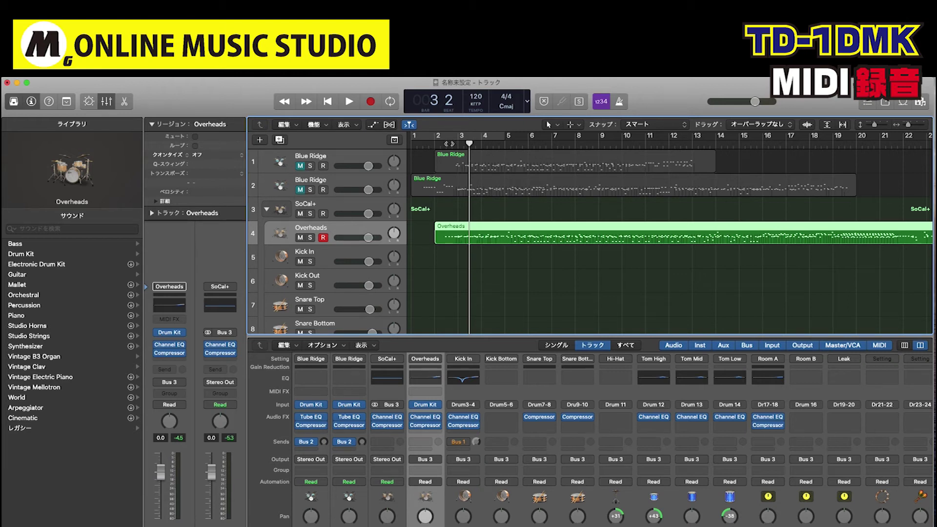
pyautogui.click(188, 77)
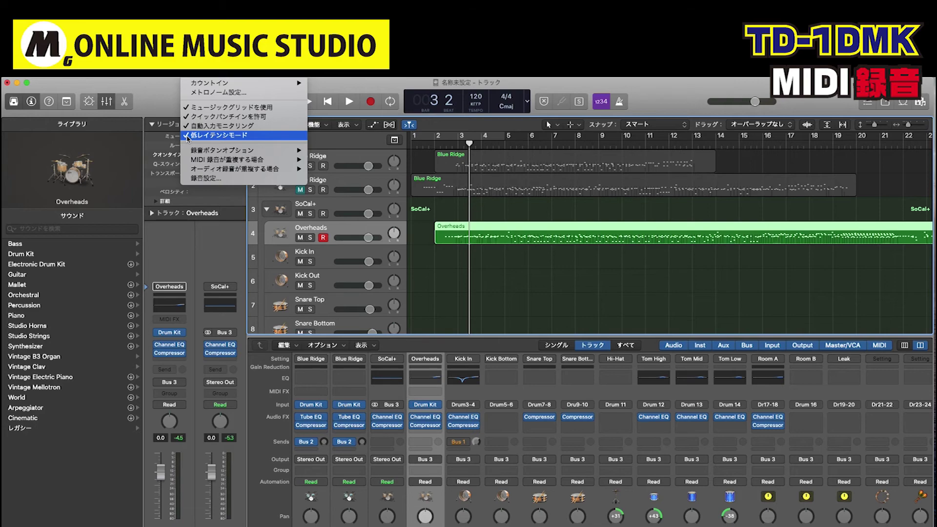
pyautogui.click(188, 136)
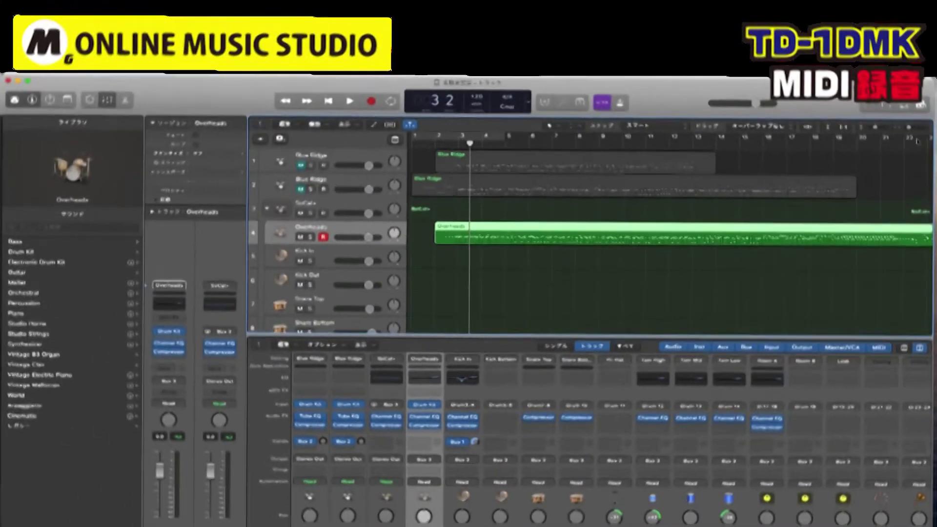
# Open the Overheads region in the piano roll and audition its Snare Rimshot and Snare Center notes
pyautogui.doubleClick(471, 226)
pyautogui.hscroll(2, 557, 297)
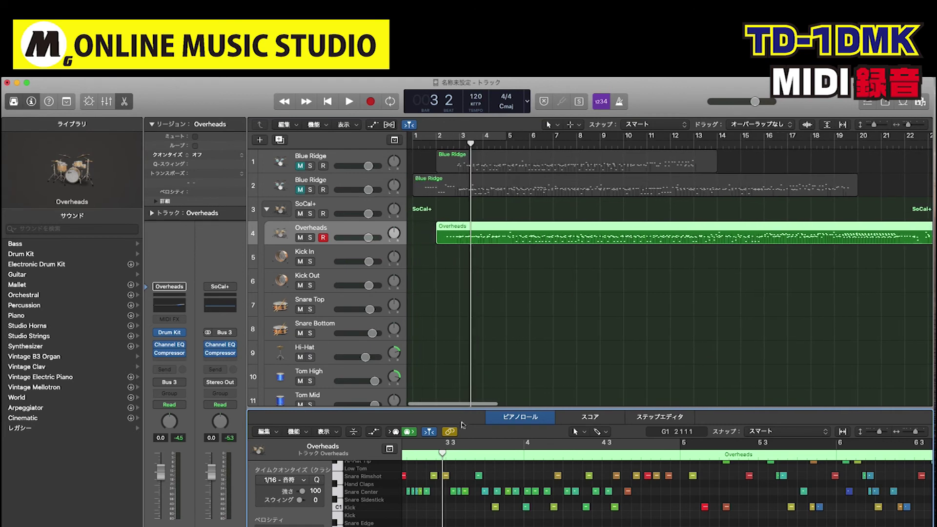
pyautogui.click(446, 477)
pyautogui.click(433, 477)
pyautogui.click(465, 492)
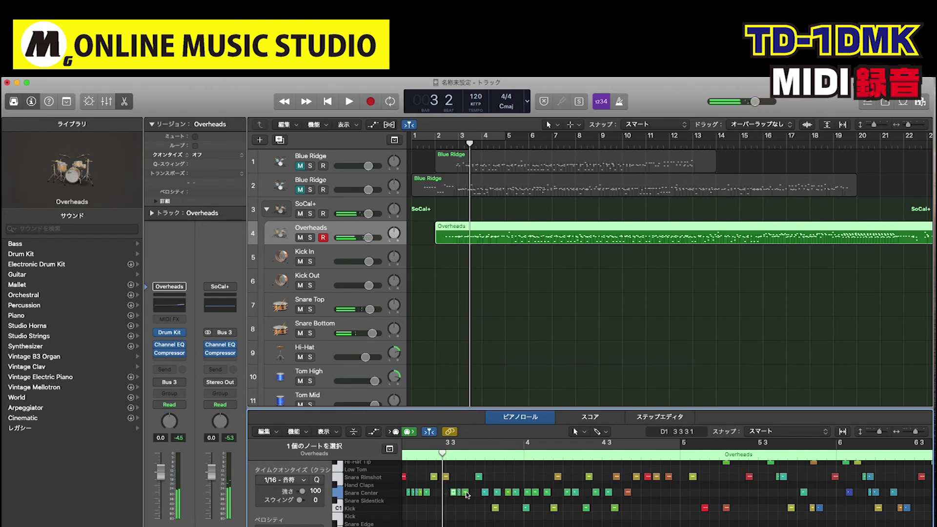
pyautogui.moveTo(446, 478); pyautogui.dragTo(448, 481)
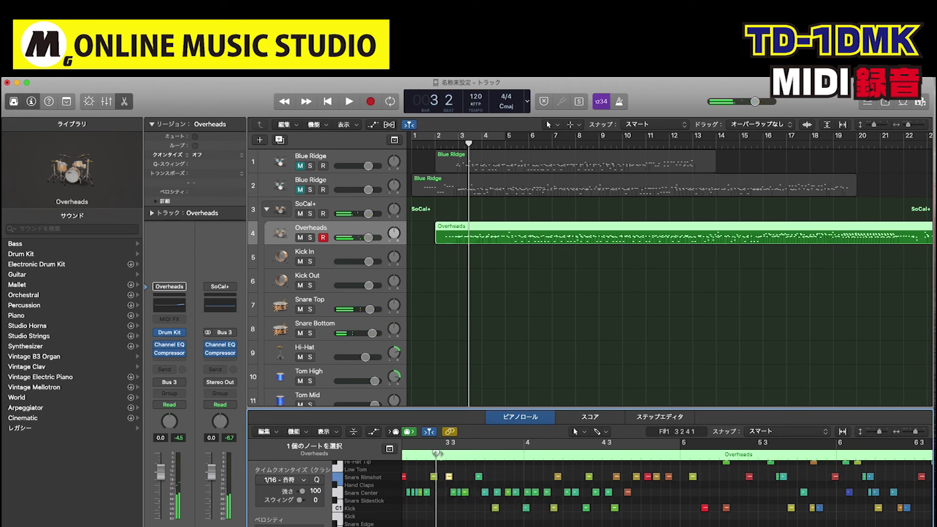
pyautogui.scroll(3, 463, 486)
pyautogui.scroll(-4, 464, 485)
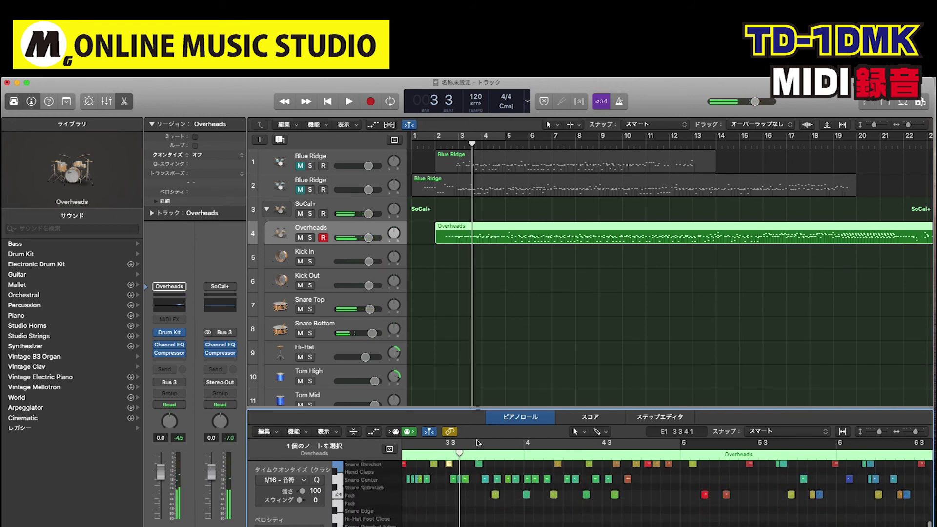
# Check the Snare Top and Snare Bottom subtracks of the SoCal+ stack, and reselect the Overheads region
pyautogui.click(360, 226)
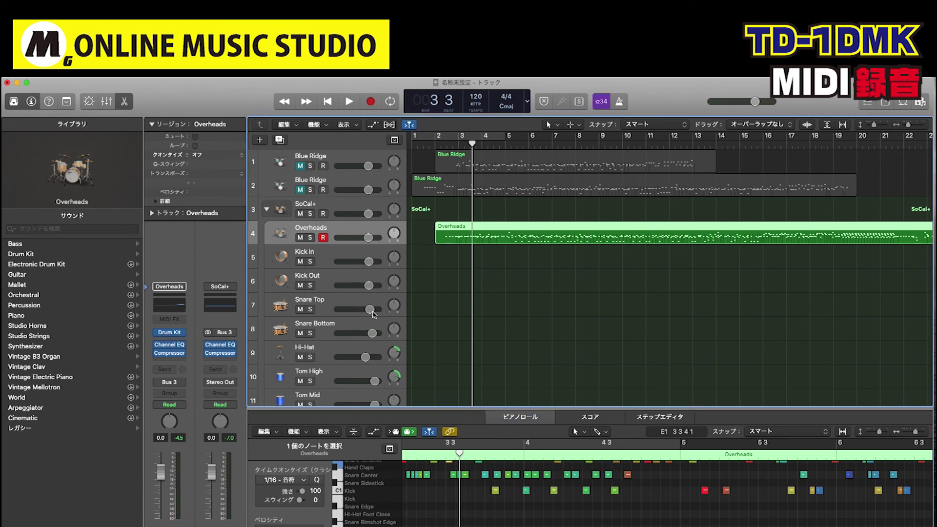
pyautogui.click(339, 305)
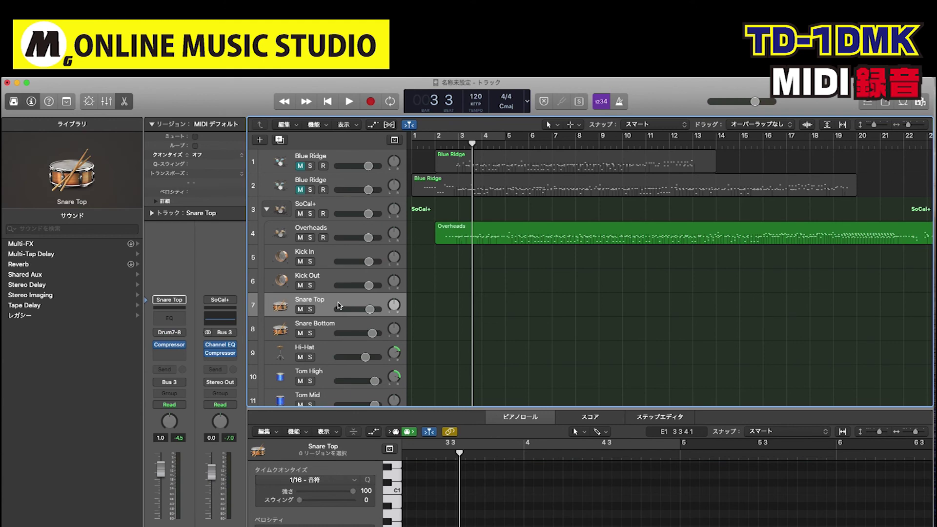
pyautogui.click(354, 327)
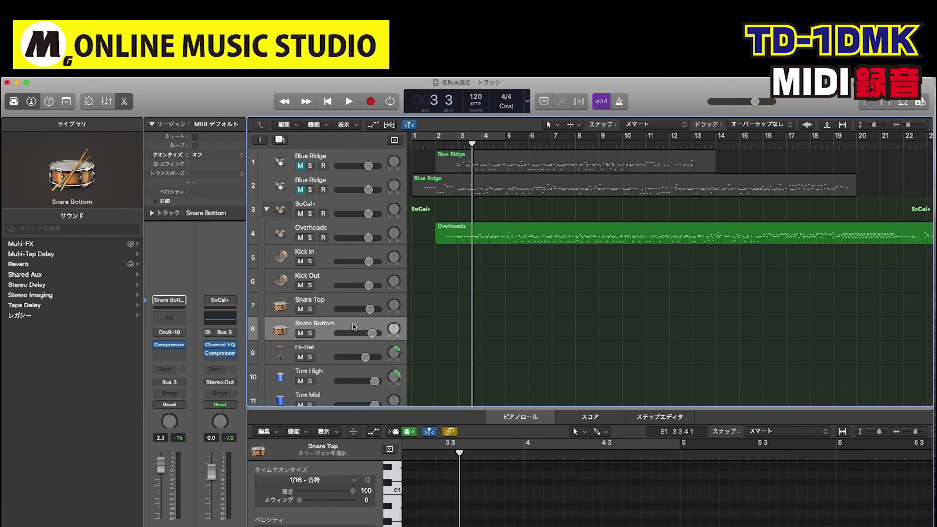
pyautogui.scroll(-4, 354, 327)
pyautogui.scroll(4, 354, 327)
pyautogui.click(509, 241)
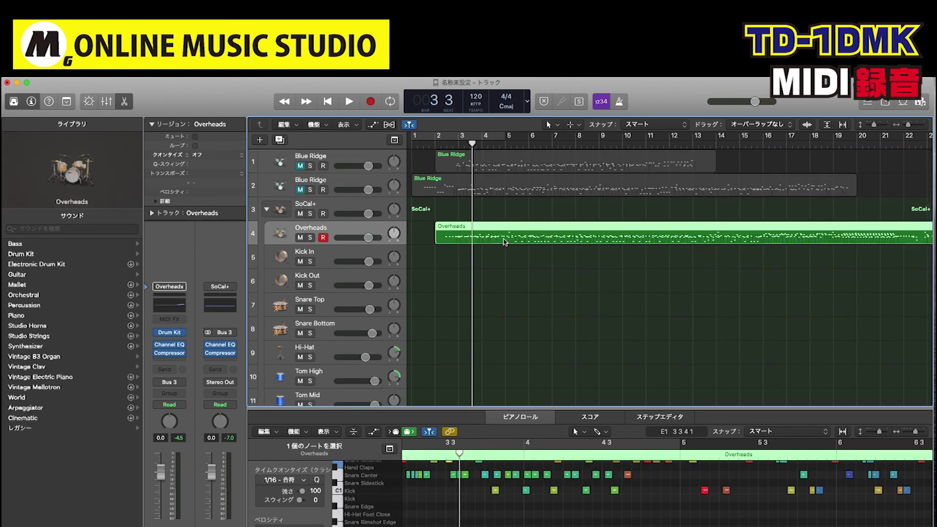